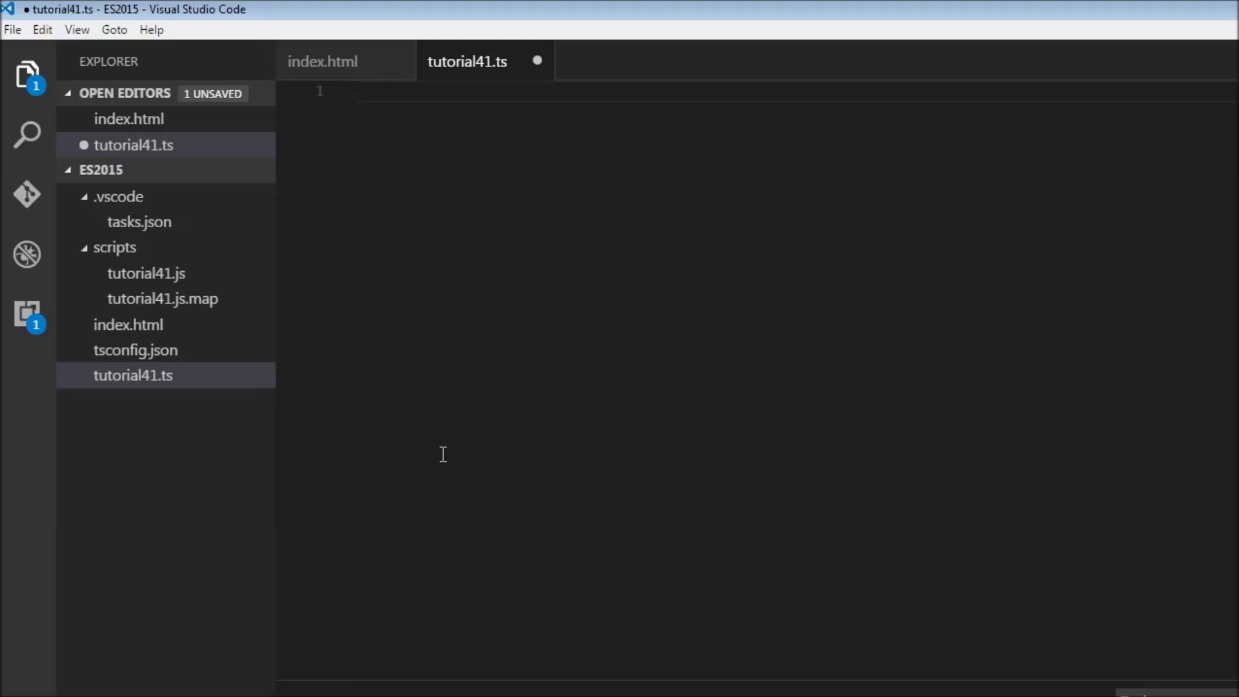
type("var x")
type(" = 10;")
- Finish line 1 as var x = 10; and begin the next declaration on line 2
key("Return")
type("var ")
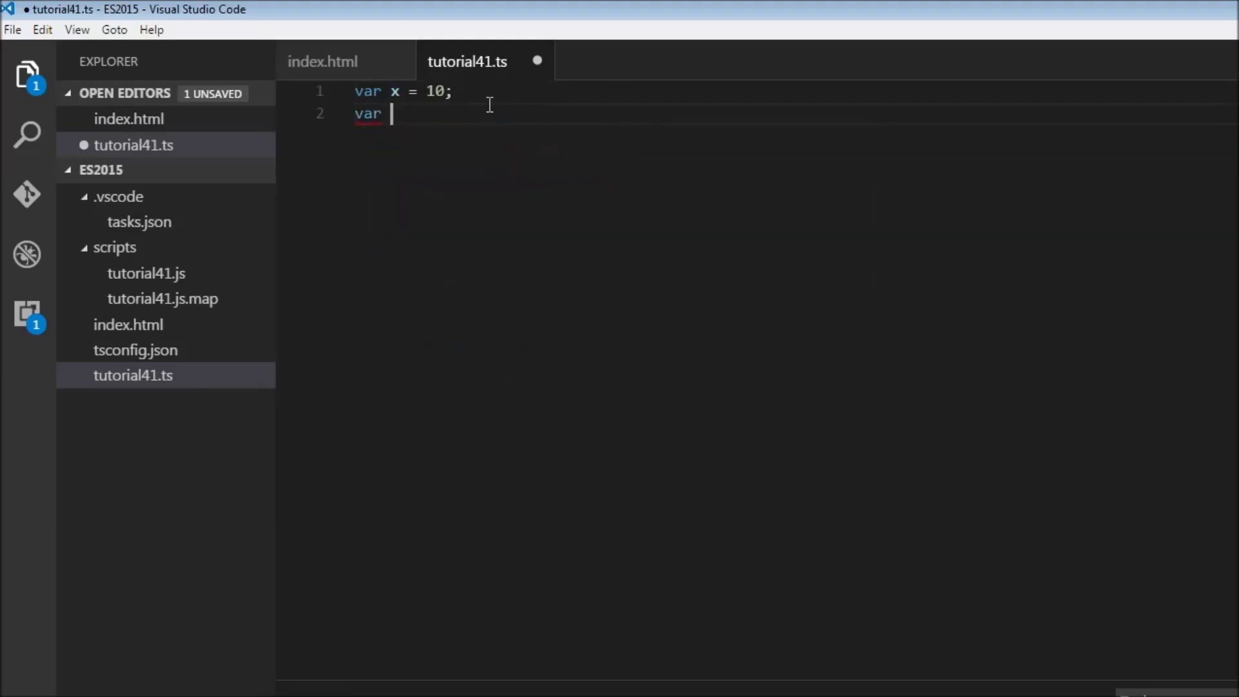
type("y = \"h")
type("i")
- Complete var y = "hi"; and var z = true;, leaving a blank line before the annotated declarations
key("Right")
type(";")
key("Return")
type("var")
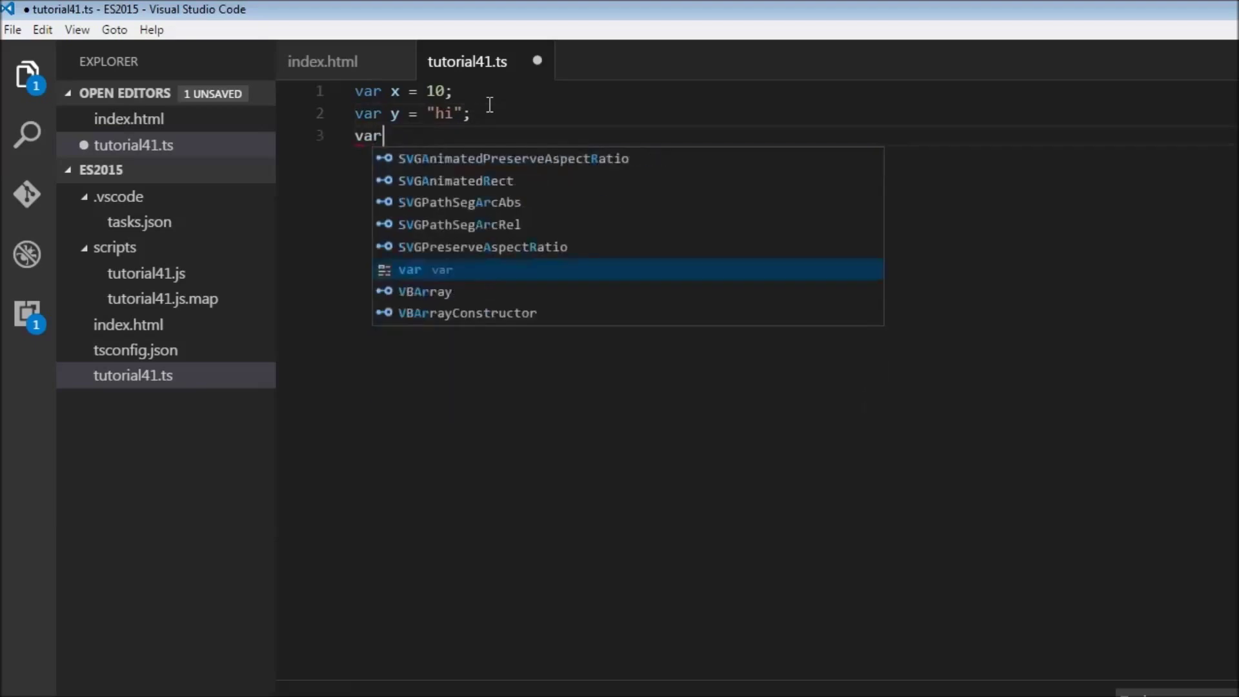
type(" z = tr")
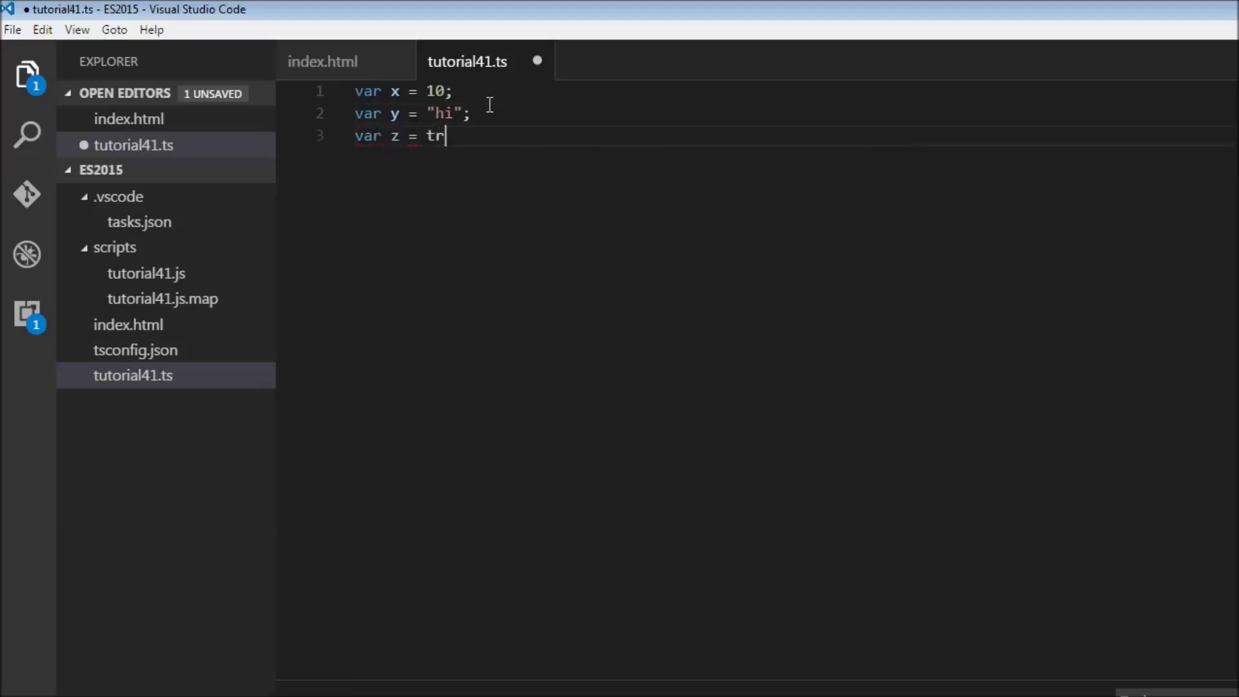
type("ue;")
key("Return")
key("Return")
type("var a")
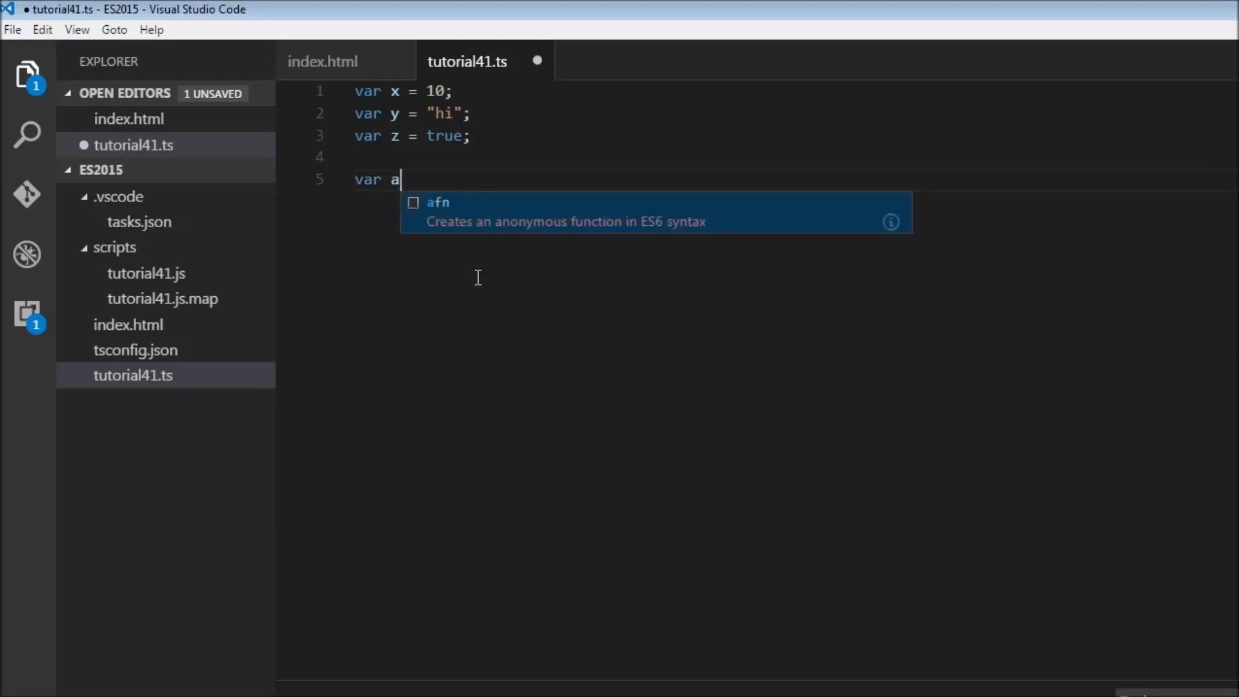
type(":")
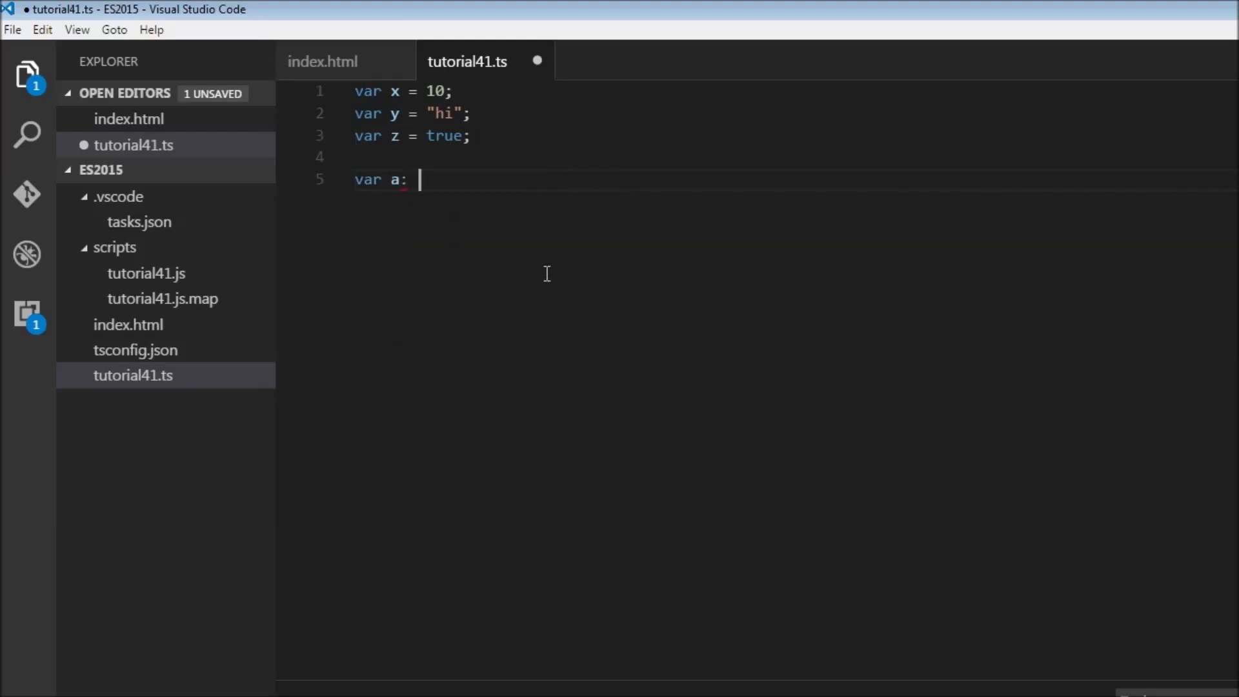
type(" number")
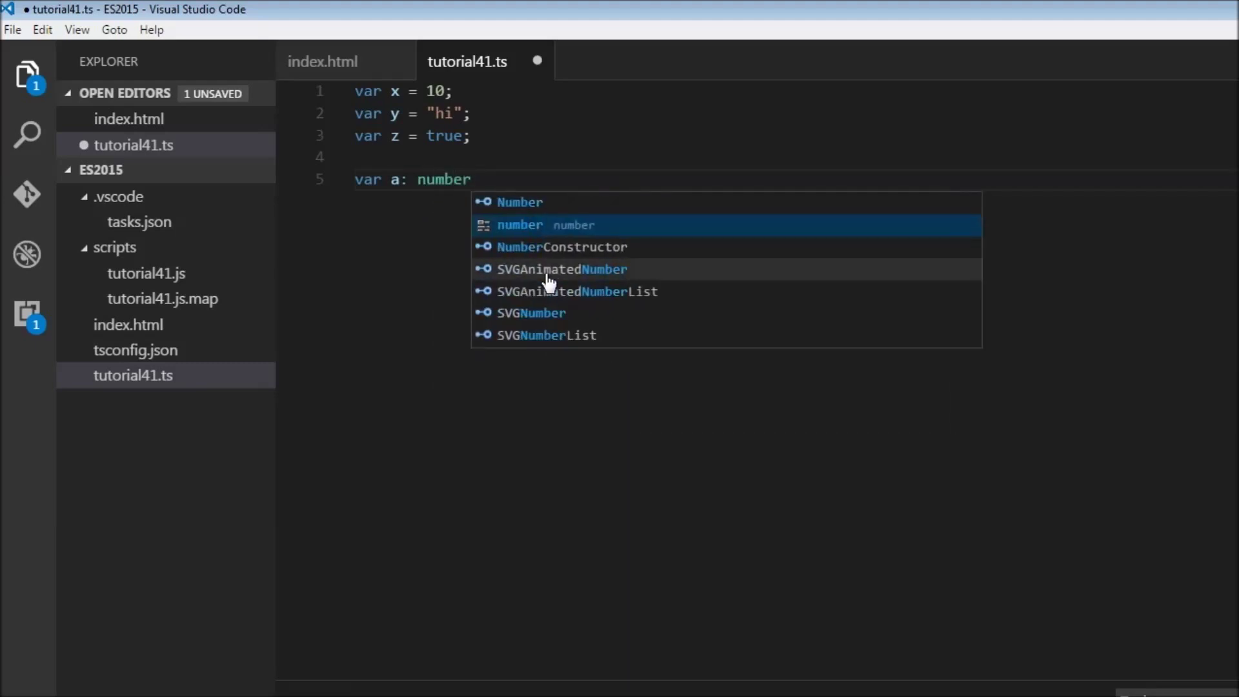
type(" = ")
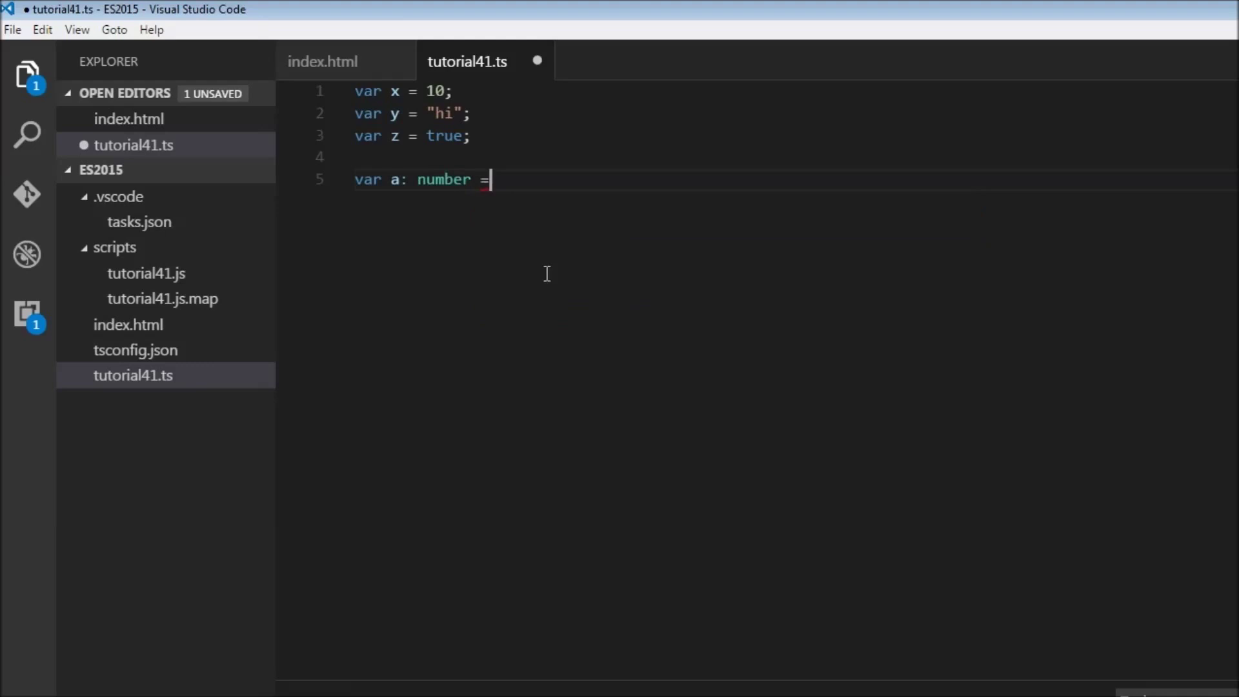
type("10;")
- Start line 6 below var a: number = 10; for the string-typed declaration of b
key("Return")
type("var b")
type(": string;")
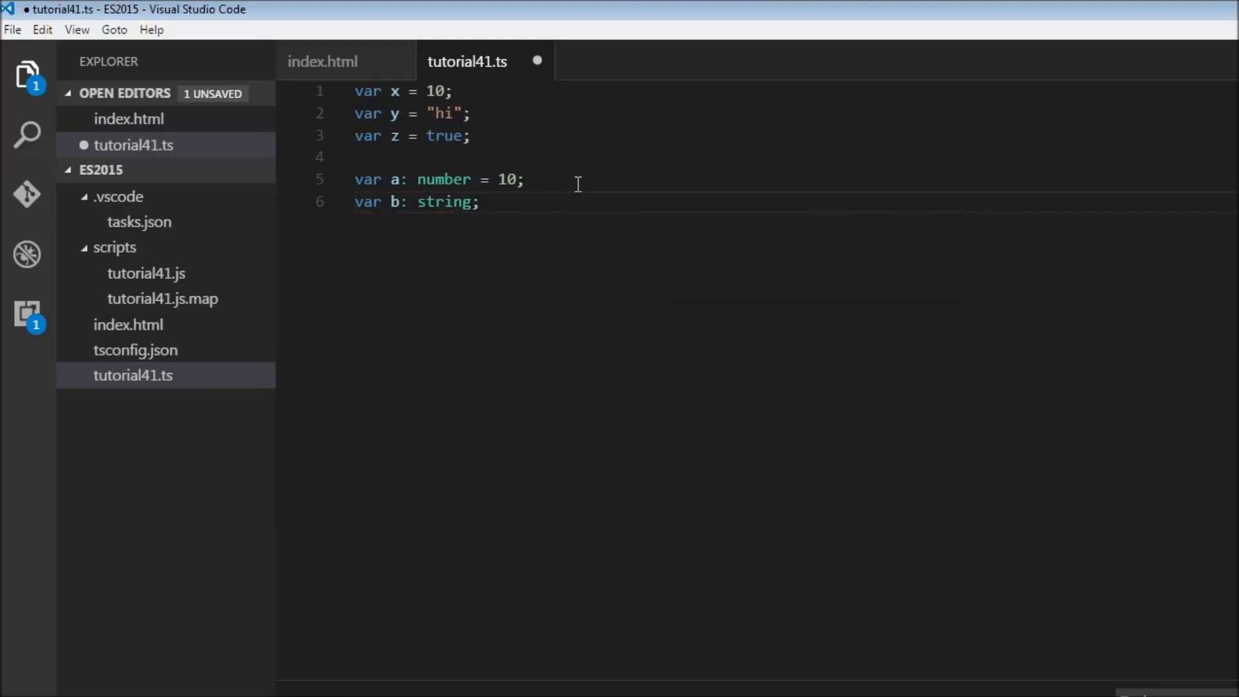